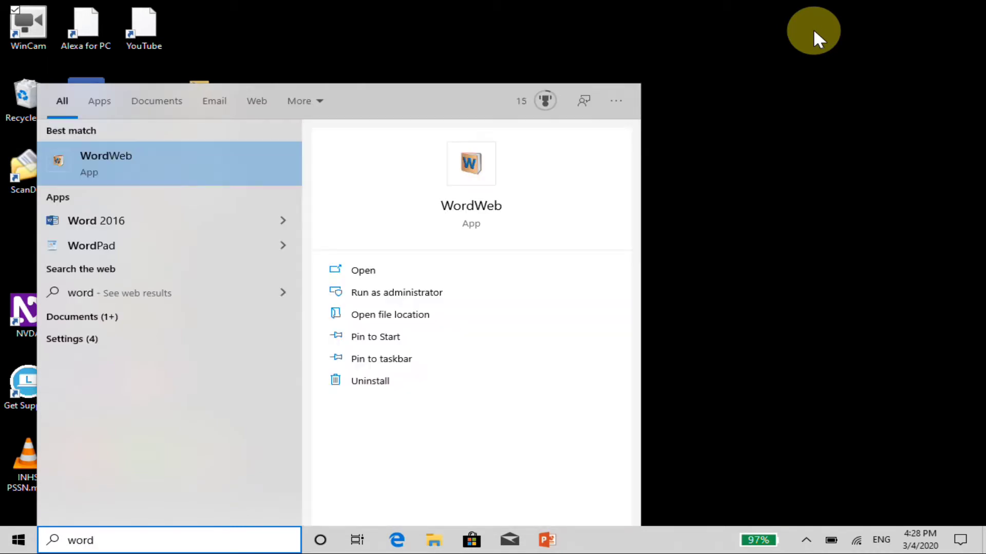
Step: Pin Word 2016 to the taskbar from the search results for "word"
key(Down)
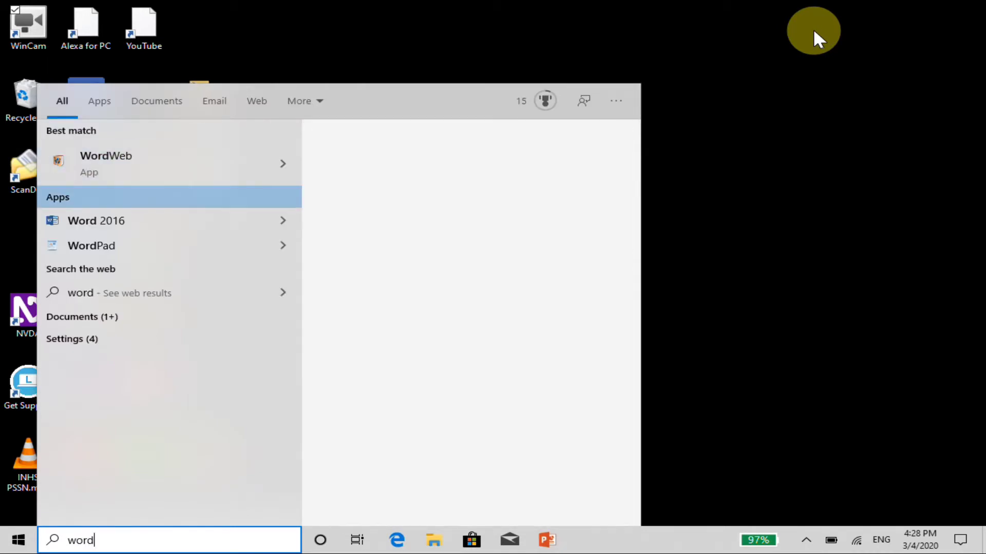
key(Down)
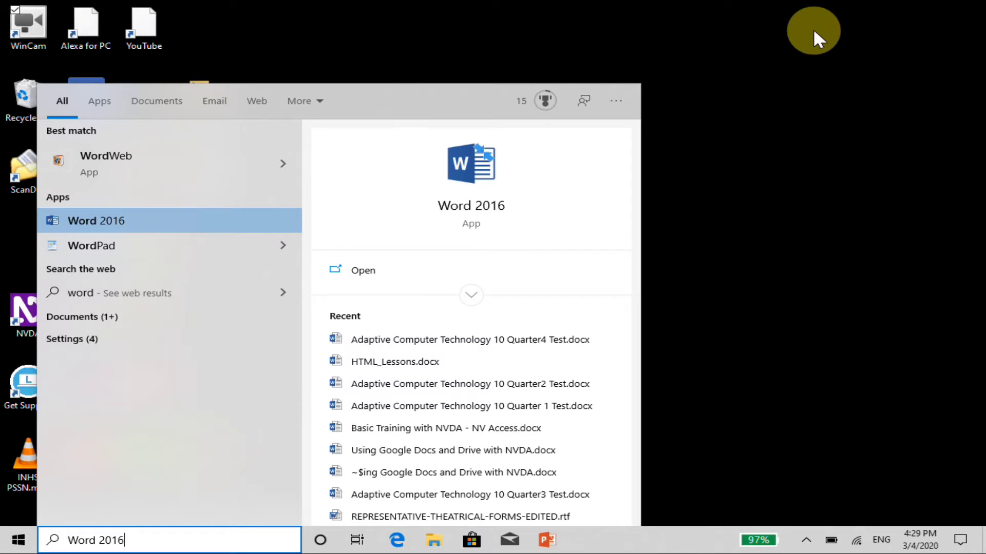
key(shift+F10)
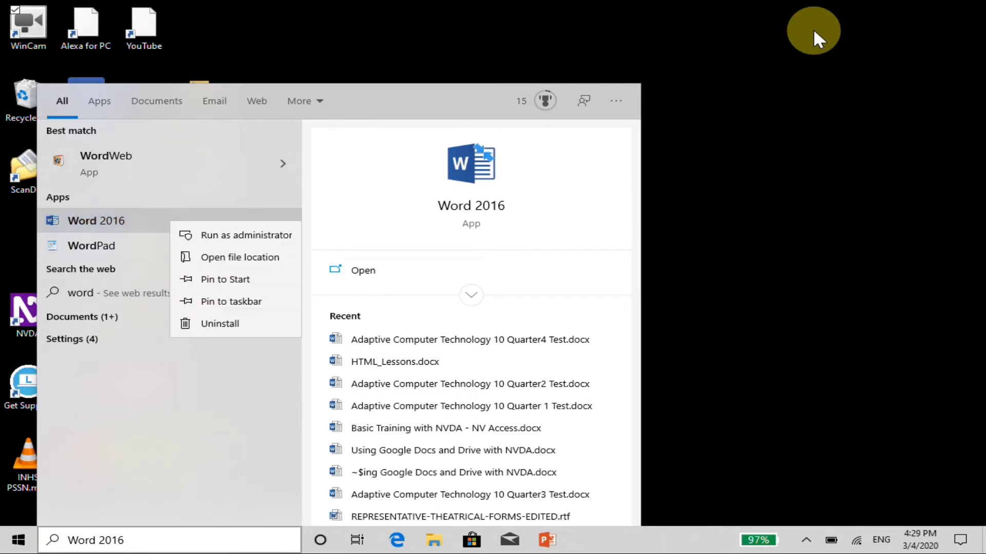
key(Down)
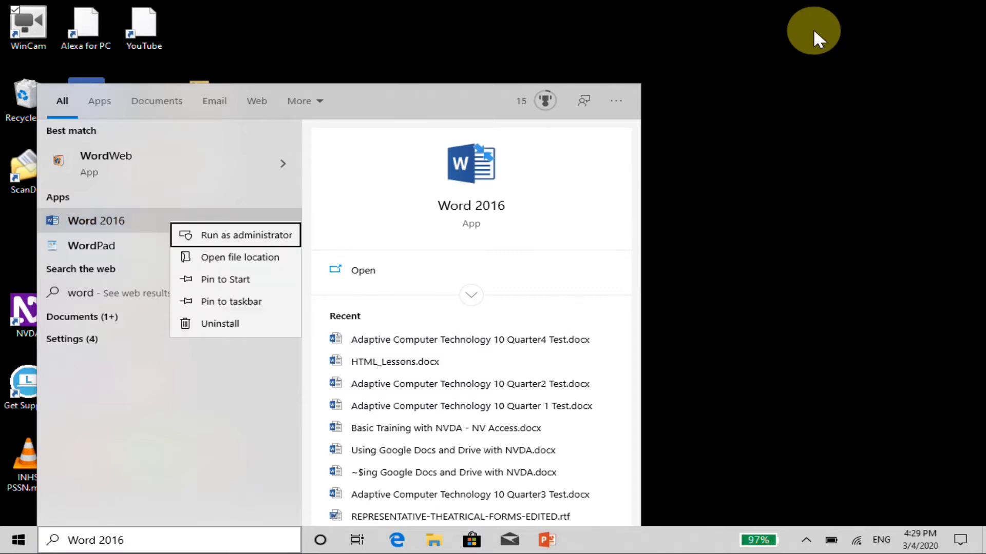
key(Down)
key(Down)
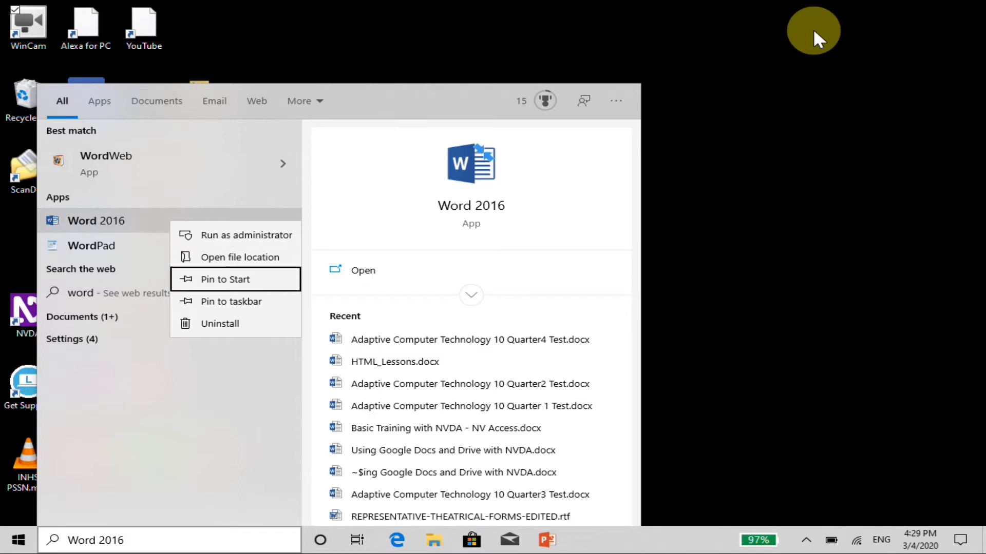
key(Down)
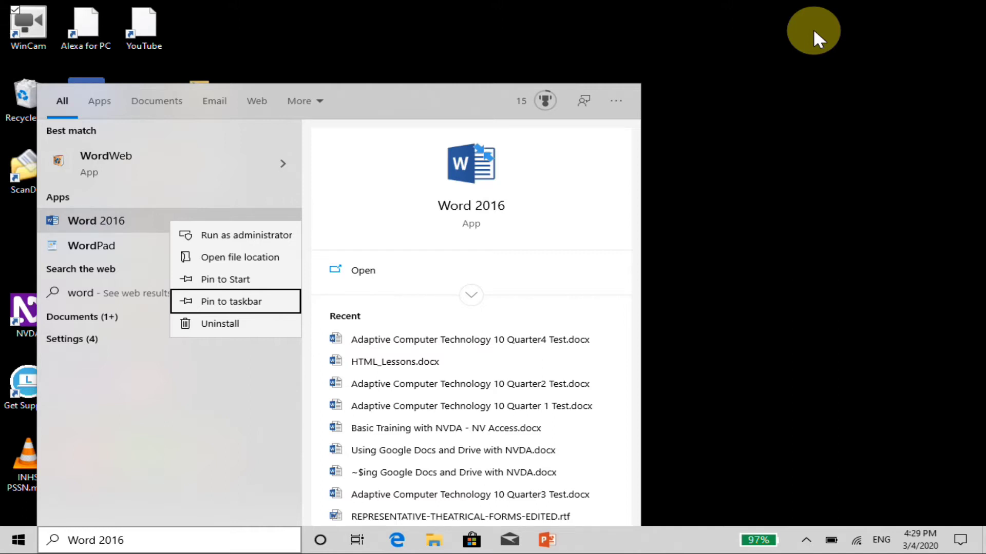
key(Return)
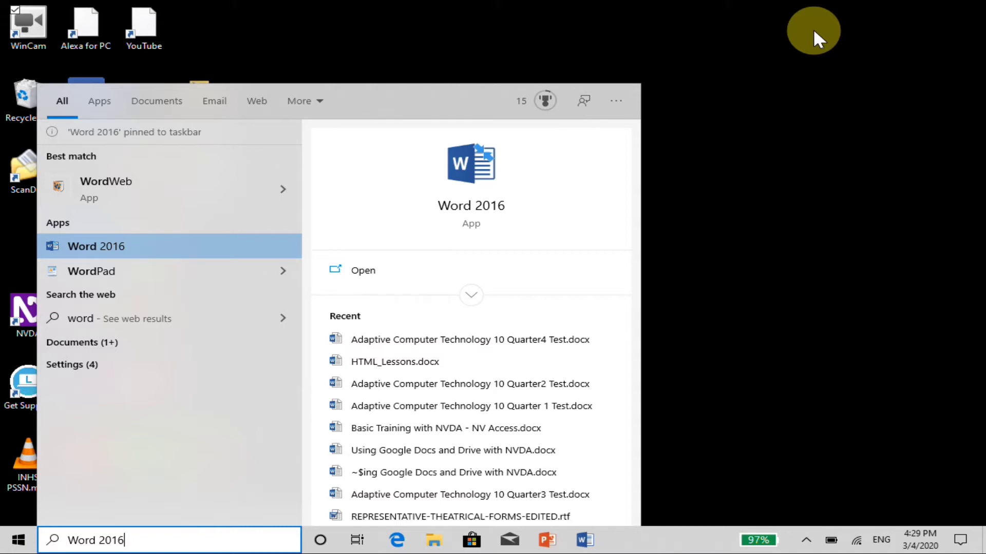
key(Return)
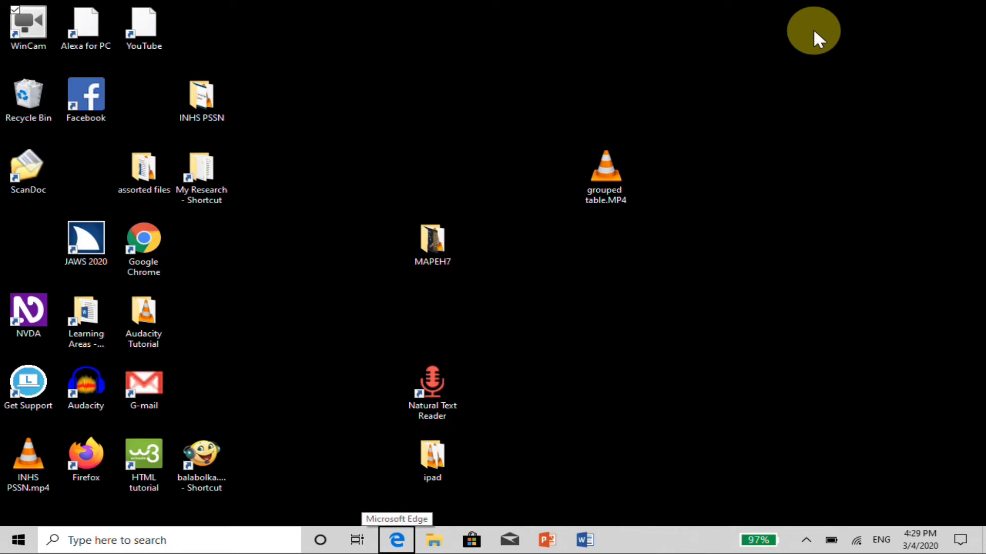
Step: Create a desktop shortcut for Word 2016 by sending its pinned taskbar item to the desktop
key(Right)
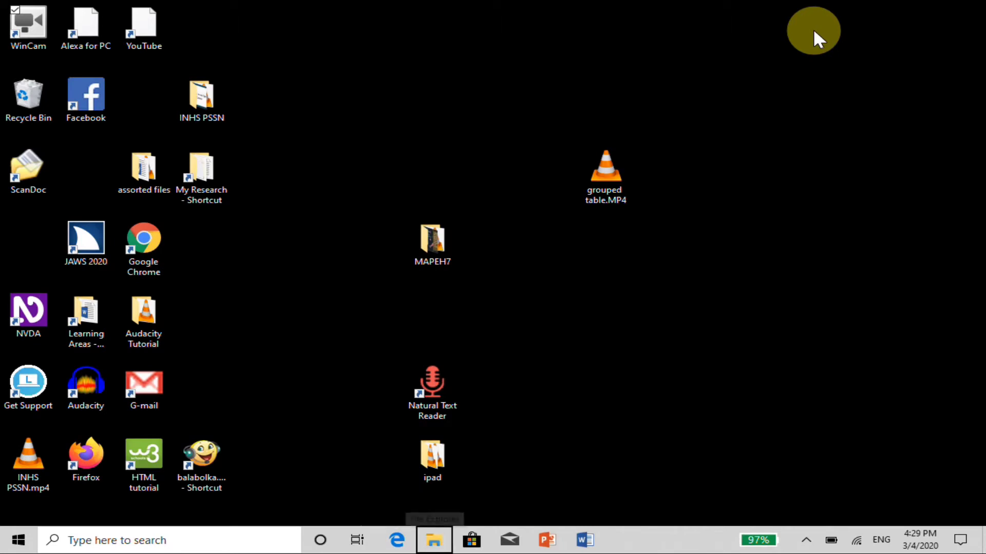
key(Right)
key(Right)
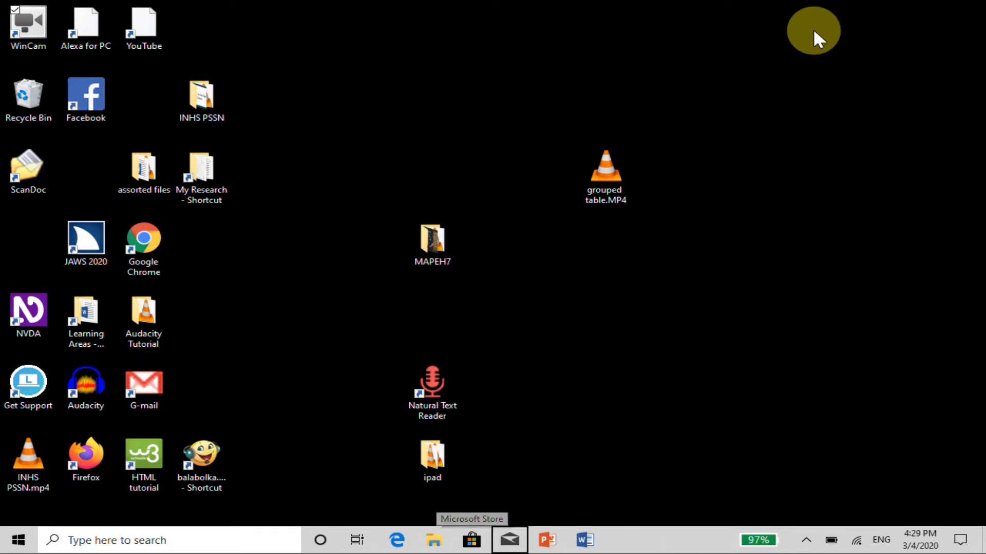
key(Right)
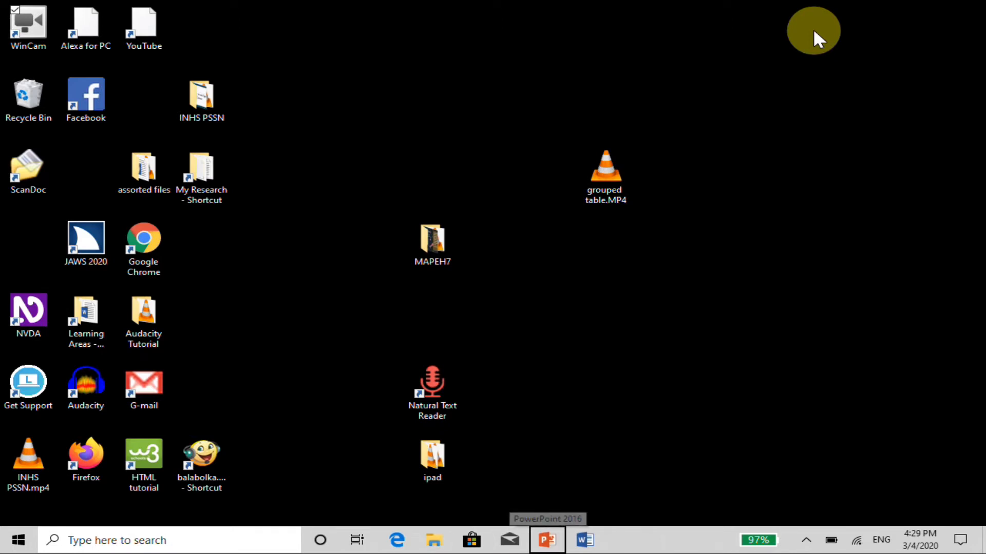
key(Right)
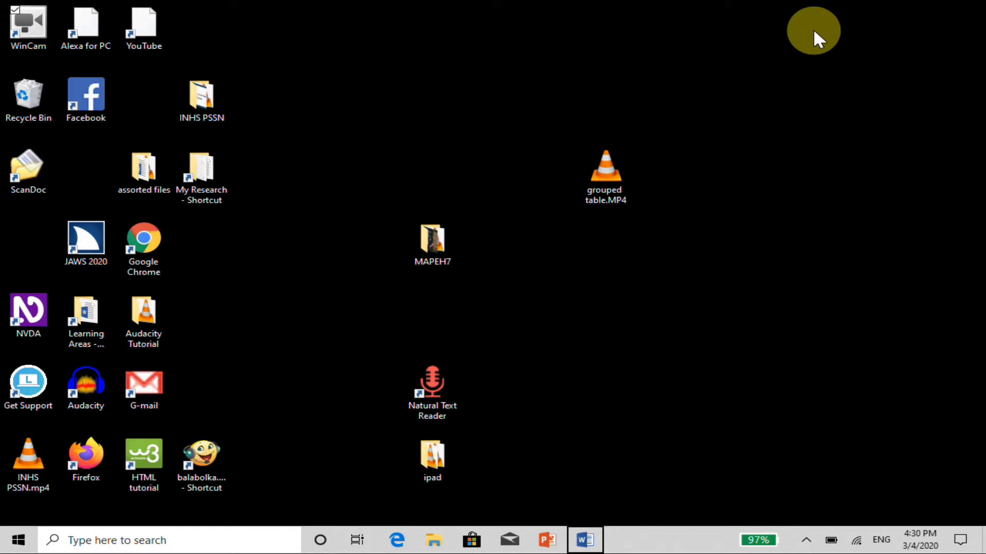
key(shift+F10)
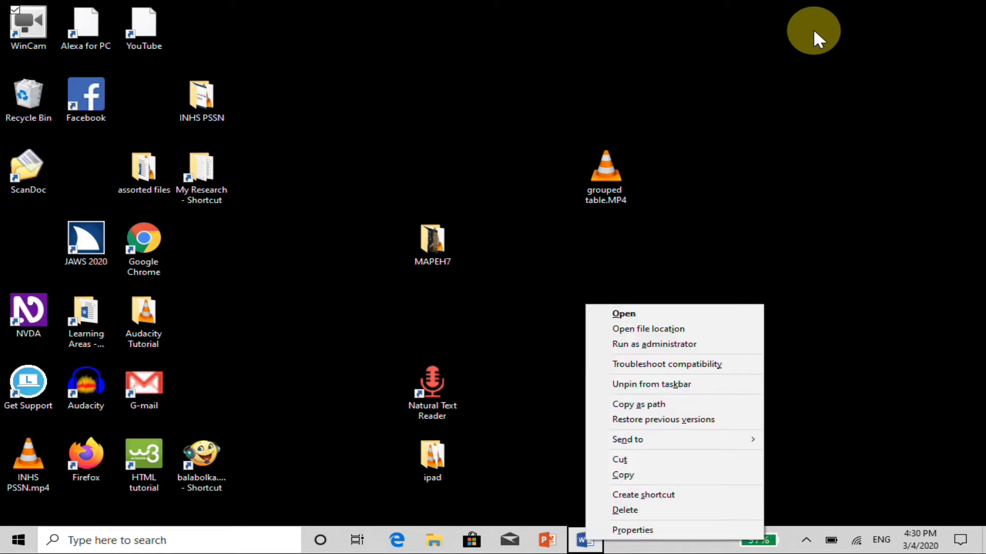
key(Down)
key(Down)
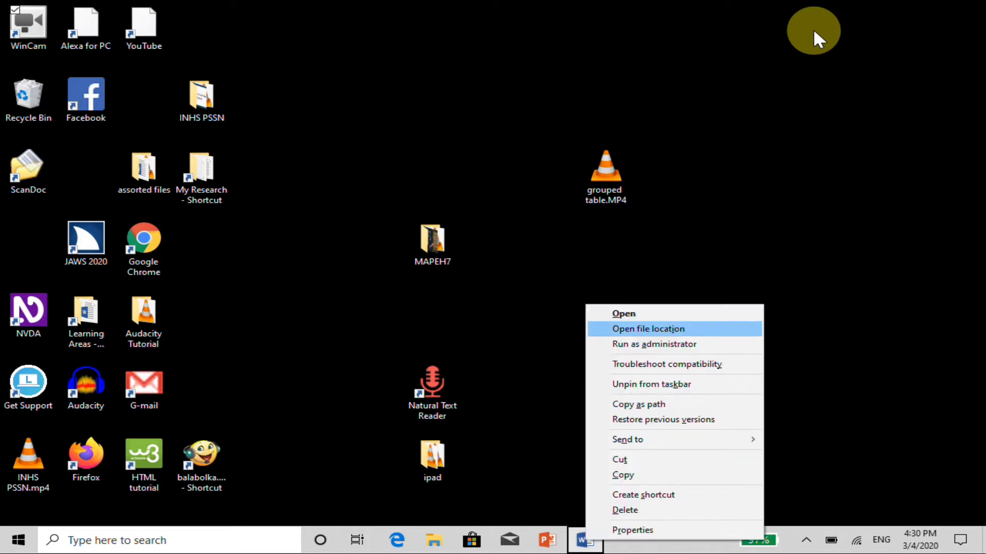
key(Down)
key(Down)
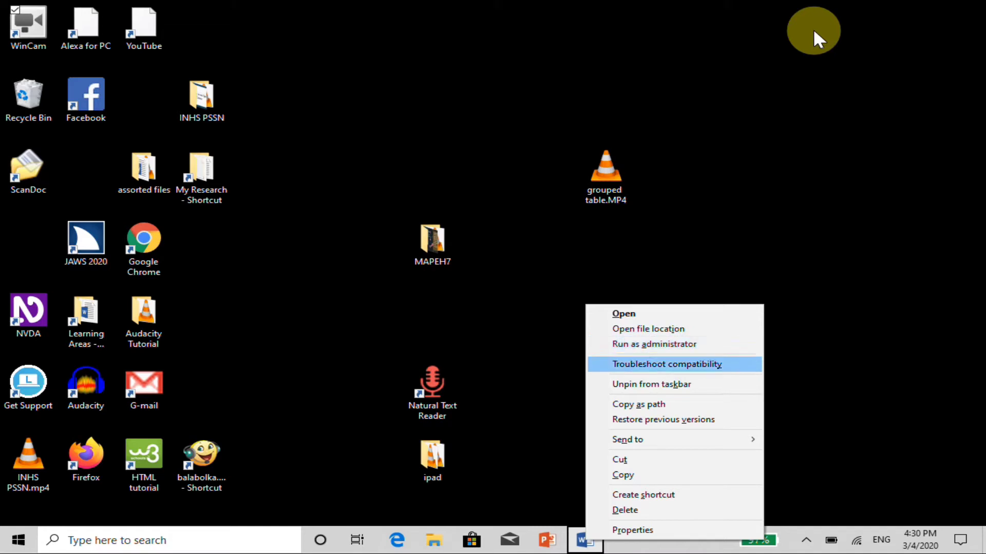
key(Down)
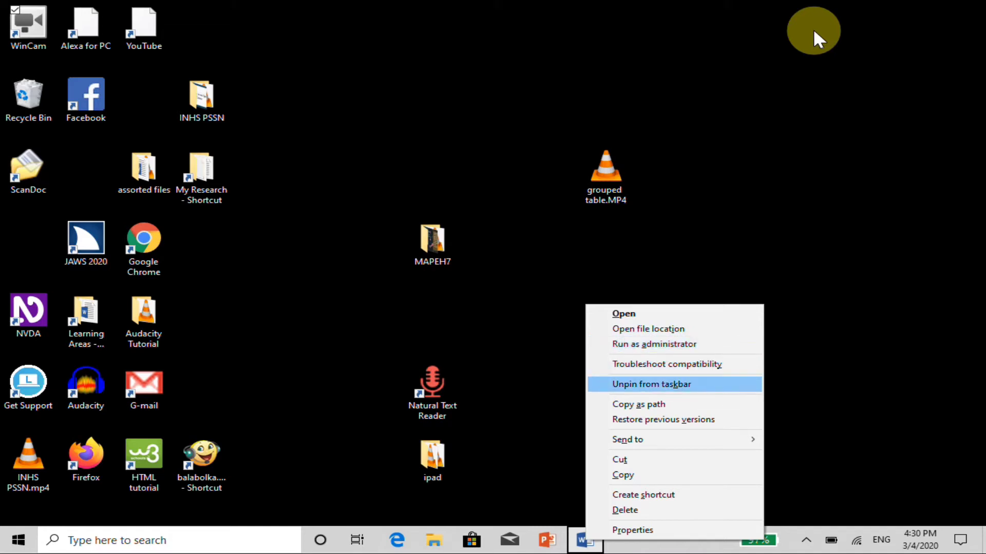
key(Down)
key(Down)
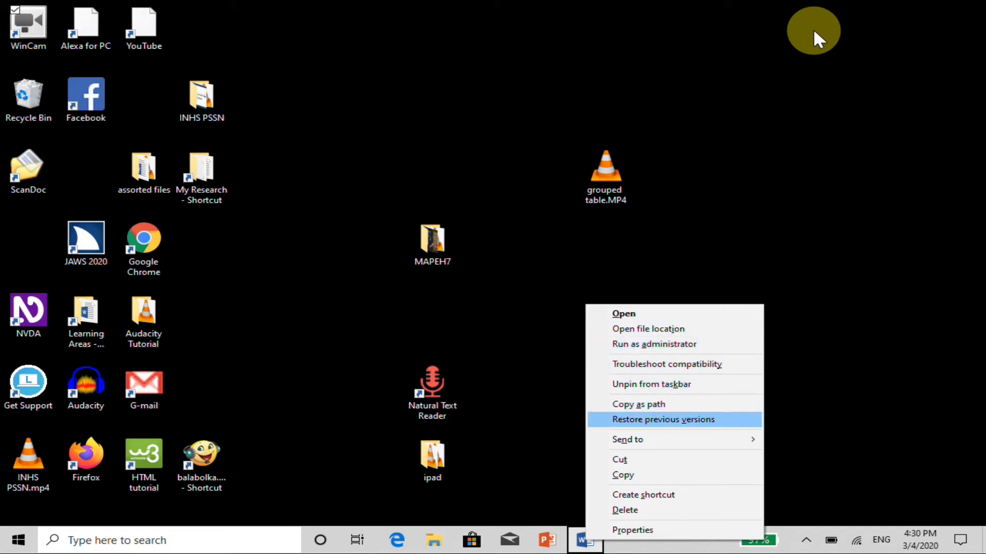
key(Down)
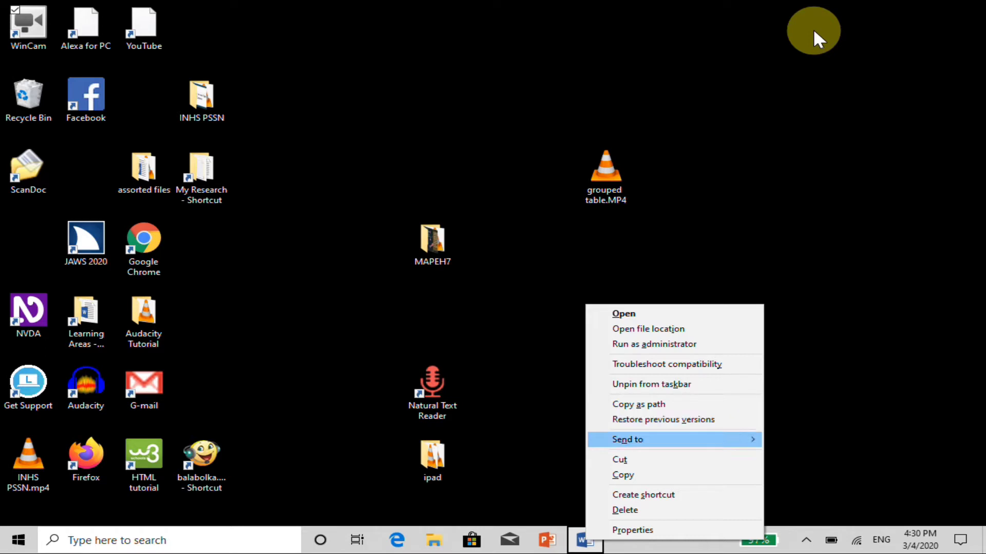
key(Right)
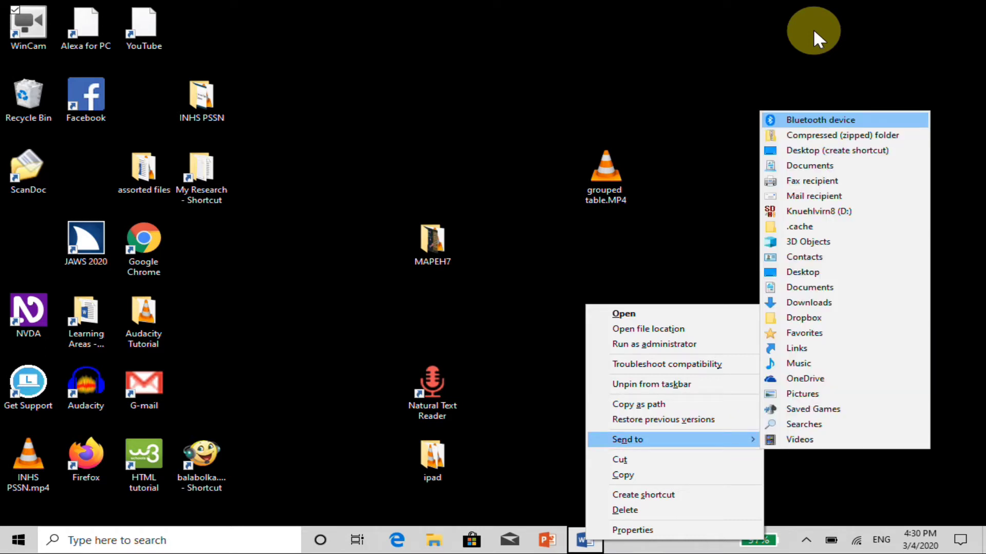
key(Down)
key(Down)
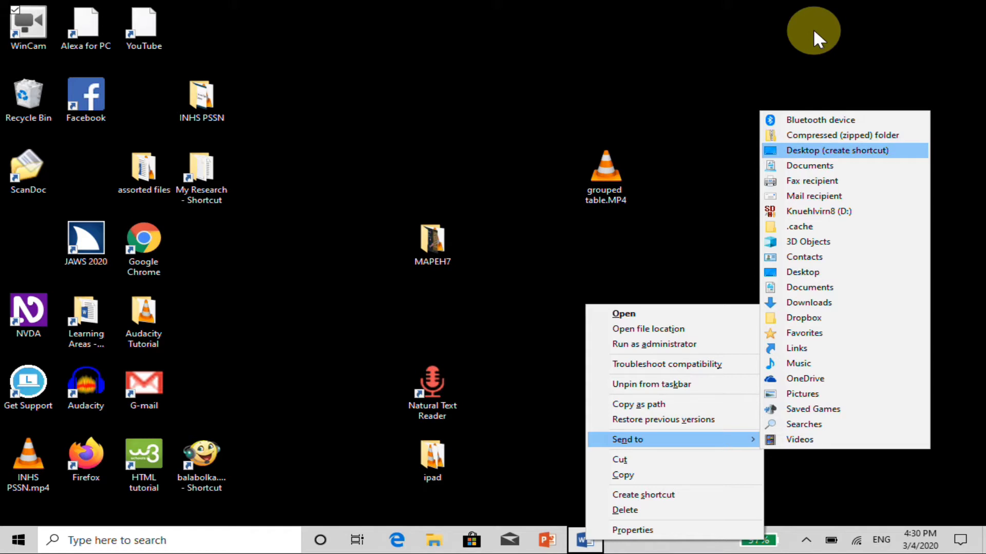
key(Return)
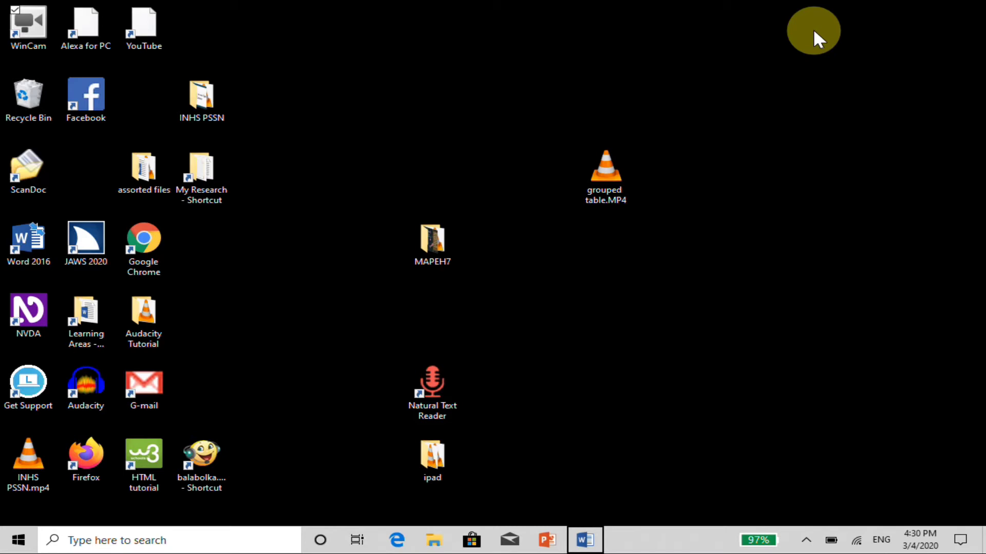
Step: Assign Ctrl + Alt + . as the shortcut key in the Word 2016 desktop shortcut's properties and launch Word 2016
key(super+d)
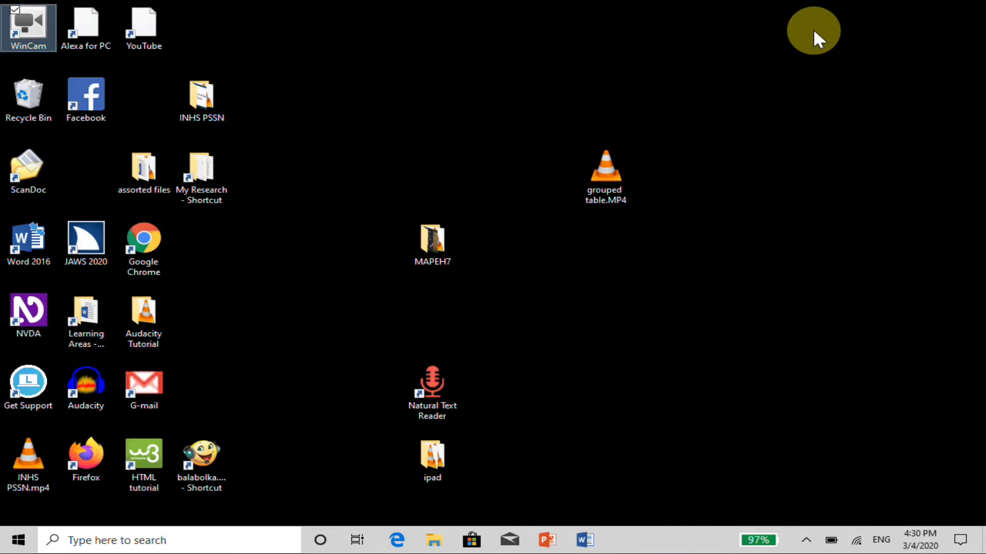
key(w)
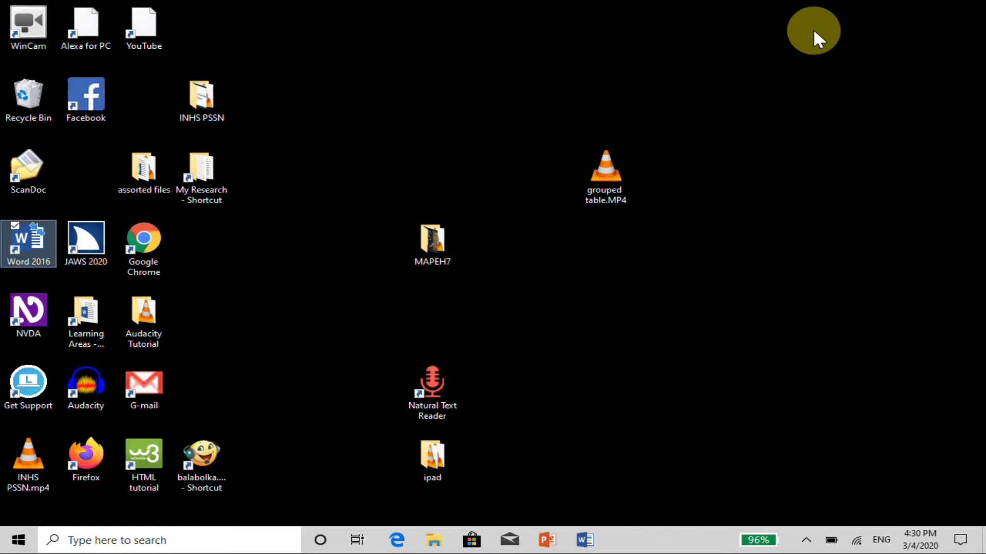
key(alt+Return)
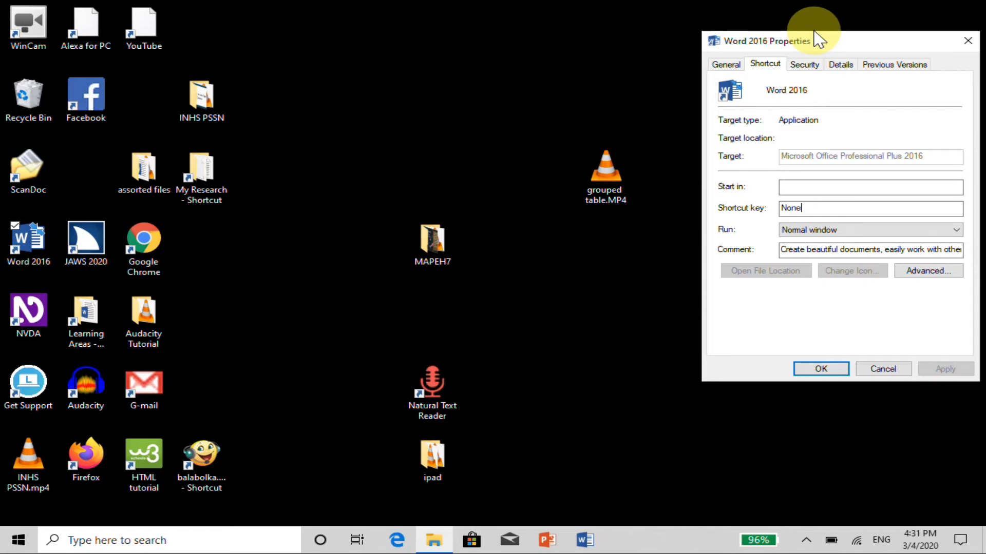
key(ctrl+alt+period)
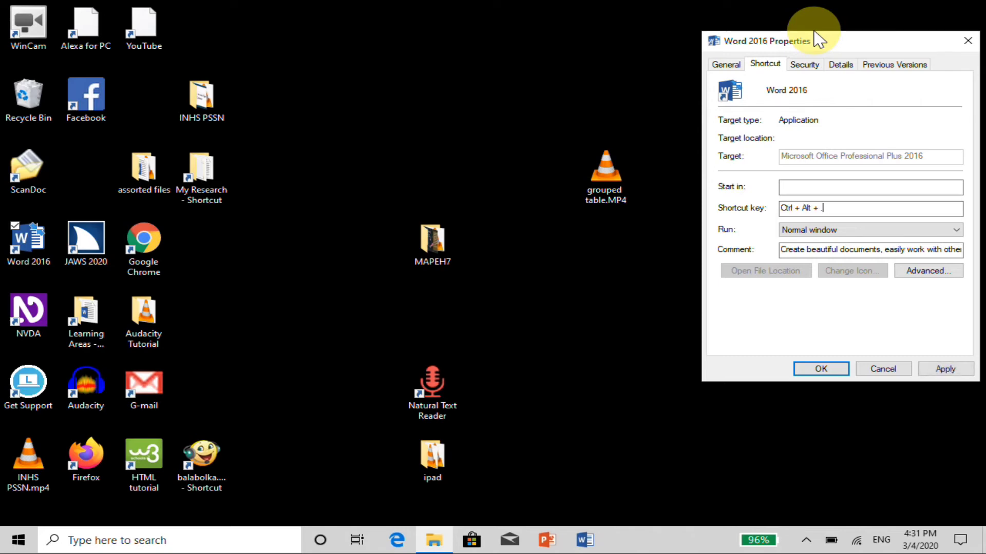
key(Tab)
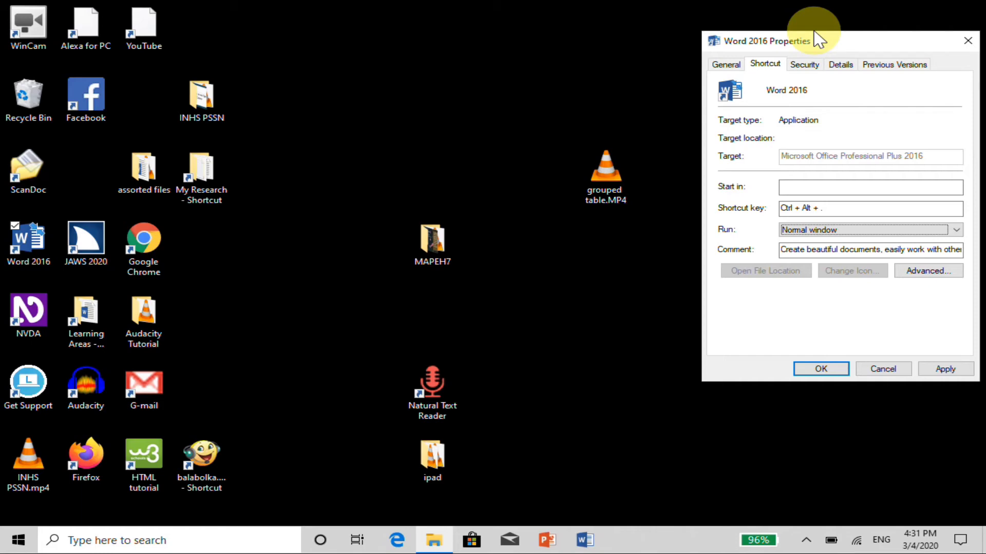
key(Tab)
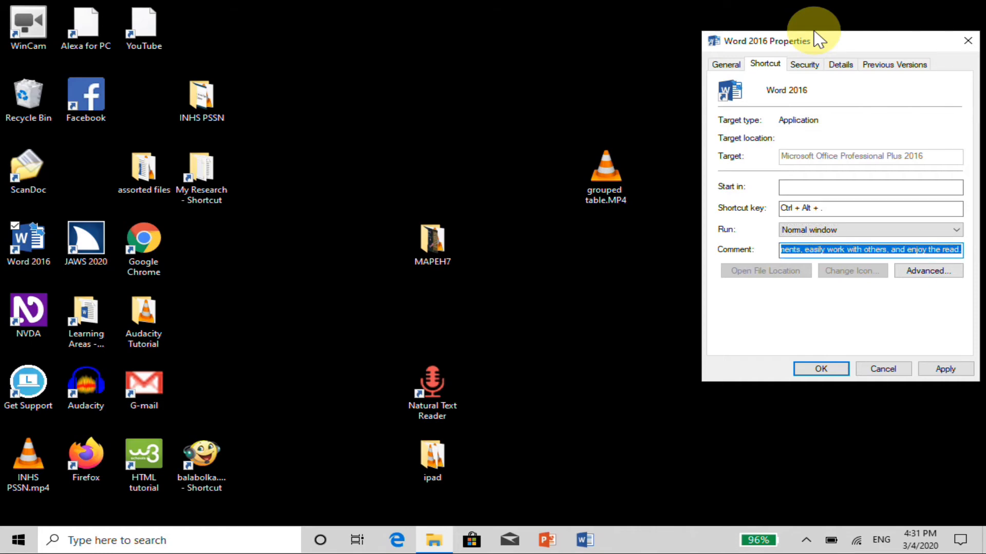
key(Tab)
key(Tab)
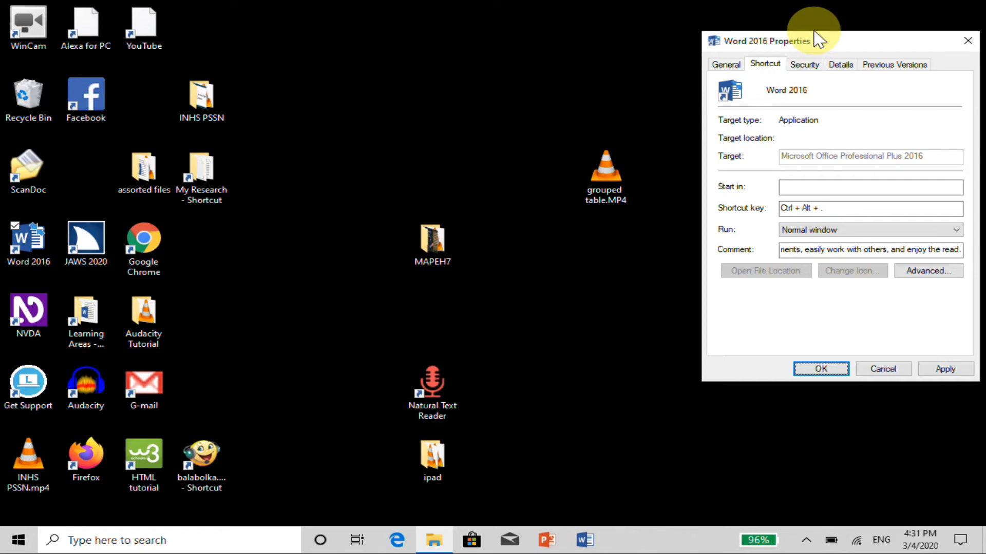
key(Return)
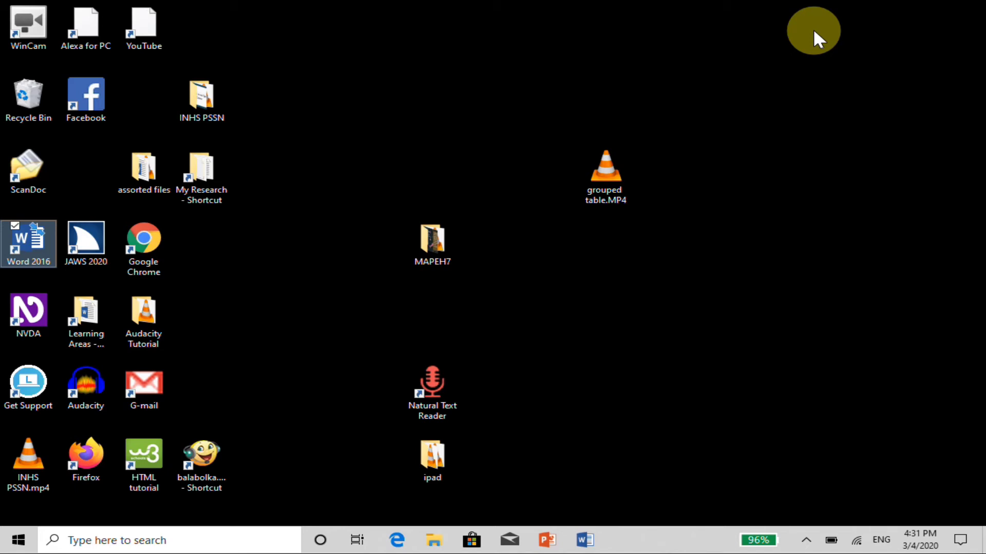
key(Return)
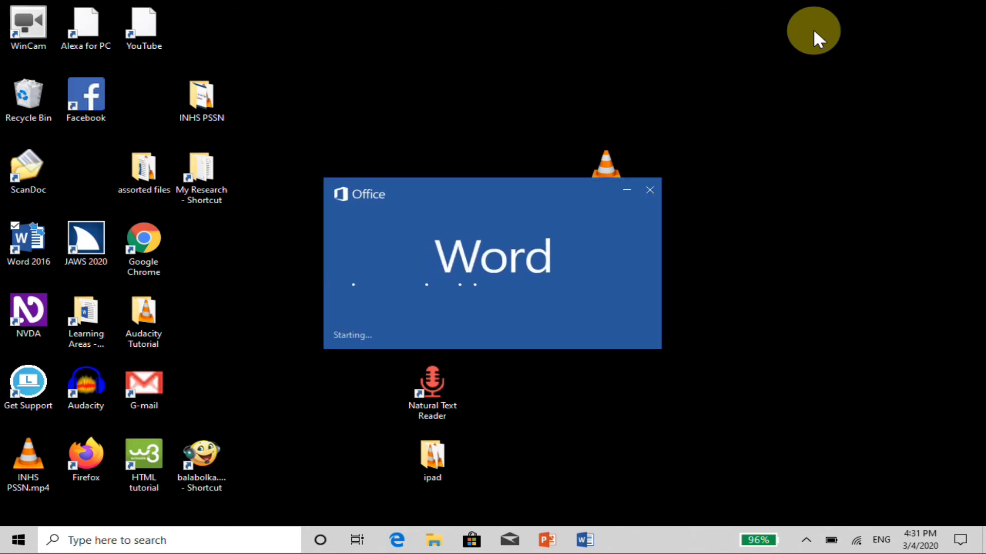